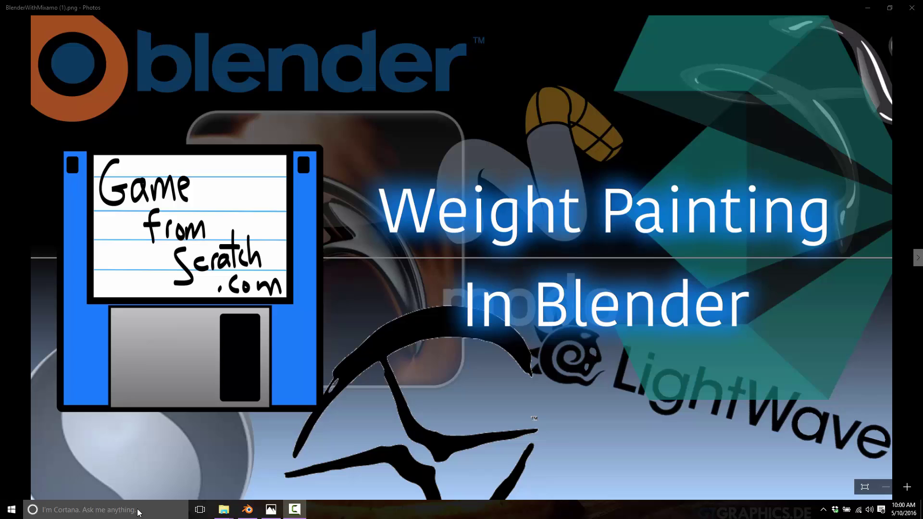
# Switch from Photos to Blender with the AnimatedCharacterFixedCamera.blend scene.
pyautogui.click(252, 513)
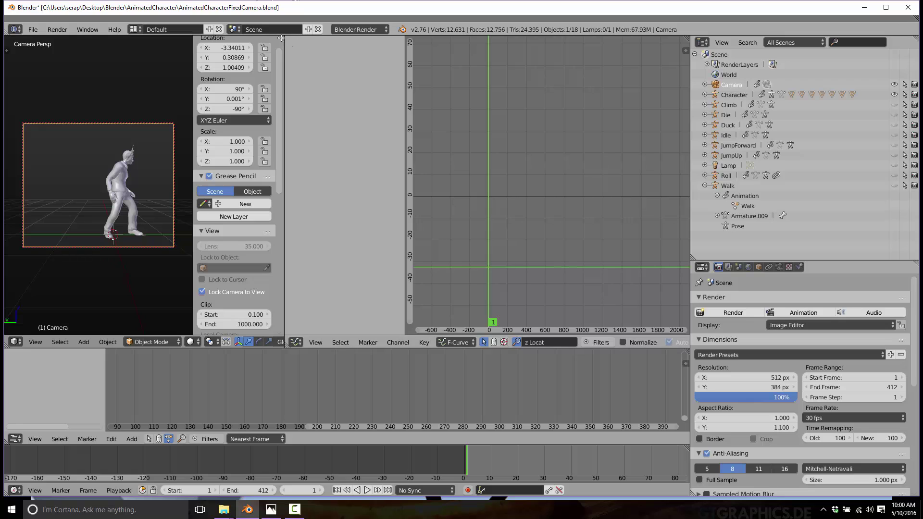
# Enlarge the camera view, play the animation, and stop on frame 137 mid-jump.
pyautogui.moveTo(281, 38); pyautogui.dragTo(432, 144)
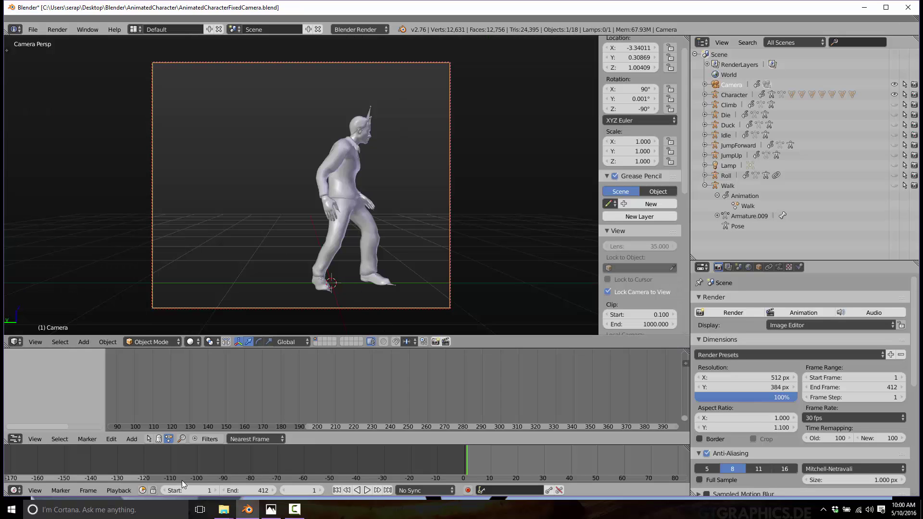
pyautogui.click(368, 490)
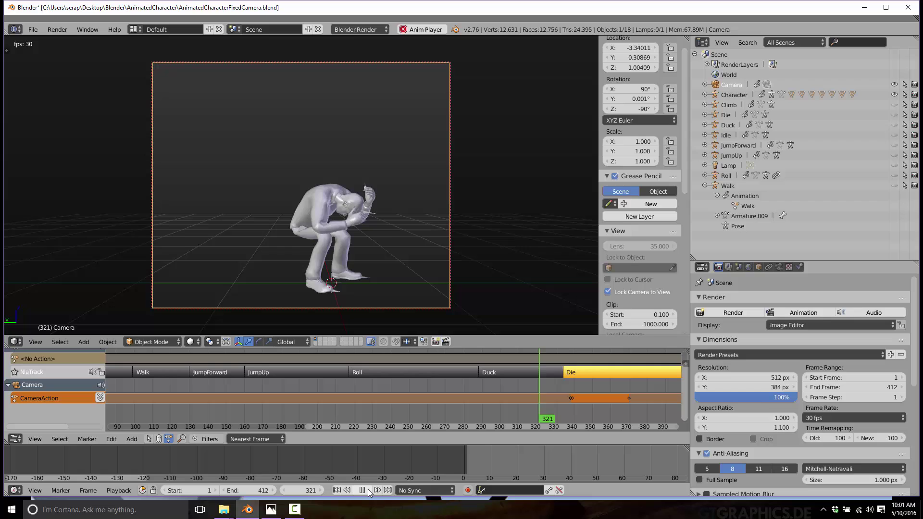
pyautogui.click(173, 360)
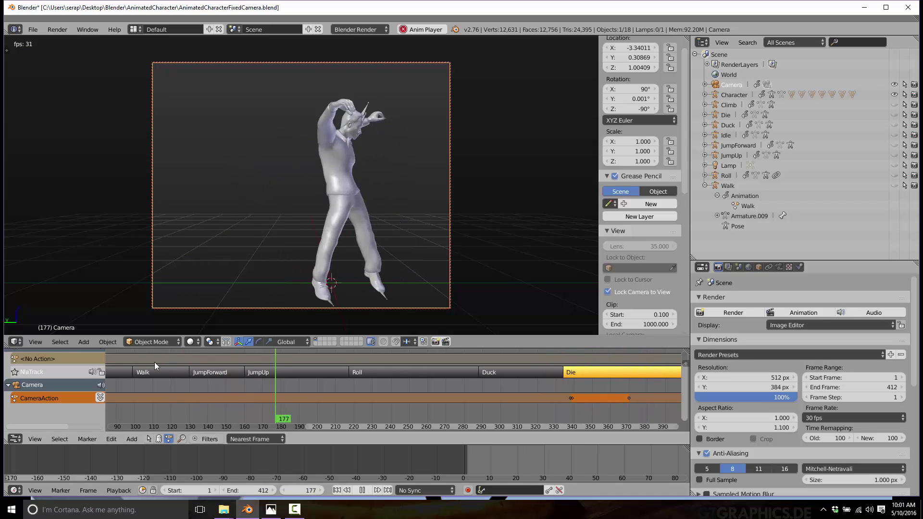
pyautogui.click(135, 357)
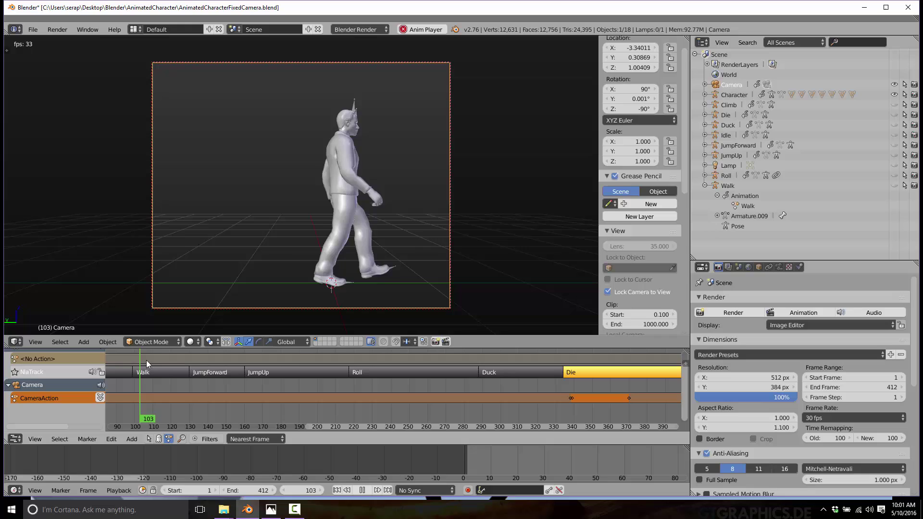
pyautogui.click(364, 489)
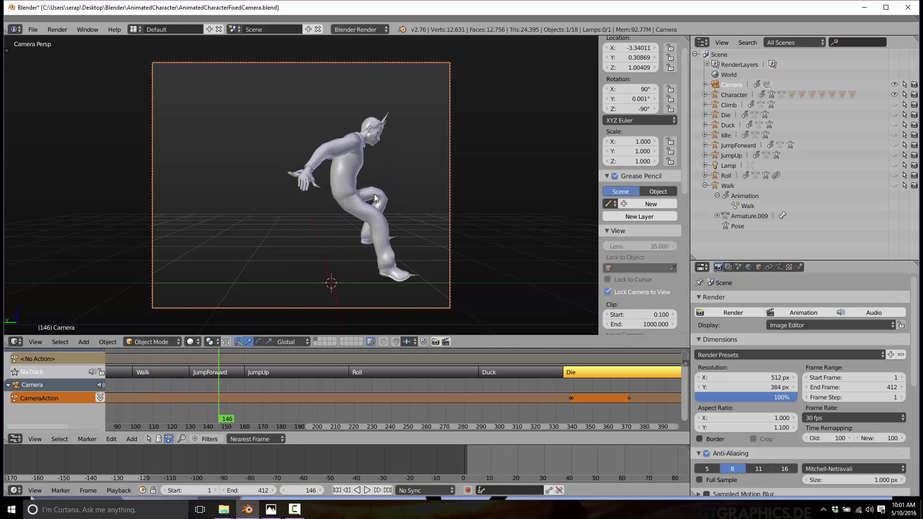
pyautogui.hotkey('alt', 'a')
pyautogui.moveTo(217, 356); pyautogui.dragTo(202, 353)
pyautogui.hotkey('alt', 'a')
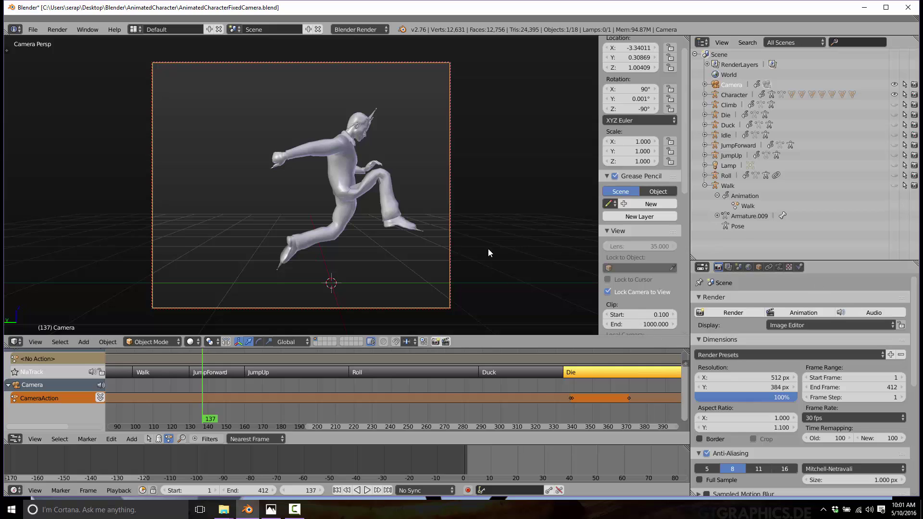
# Select the character rig and enable X-Ray in its Armature display settings.
pyautogui.rightClick(347, 161)
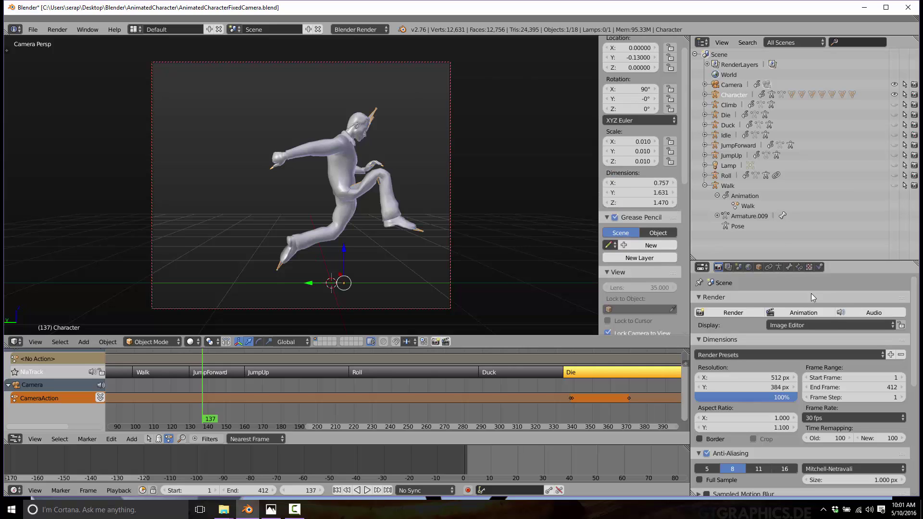
pyautogui.click(789, 267)
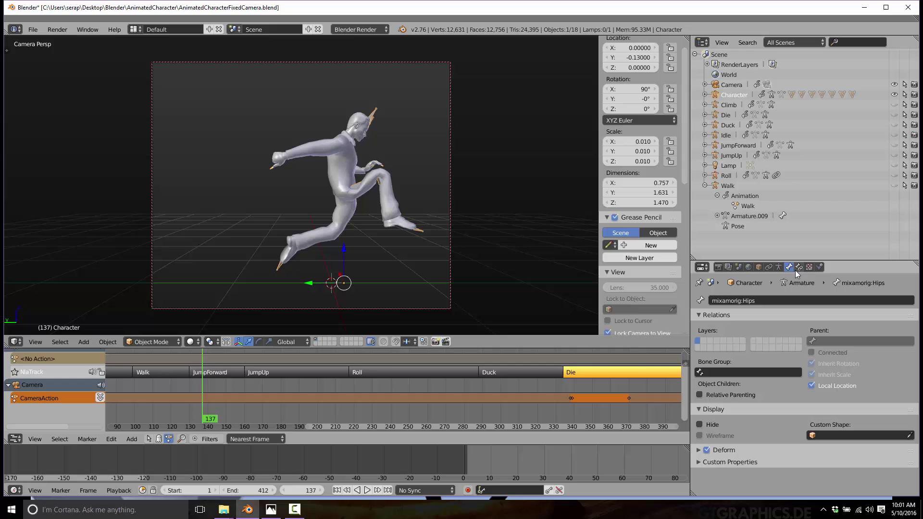
pyautogui.click(779, 267)
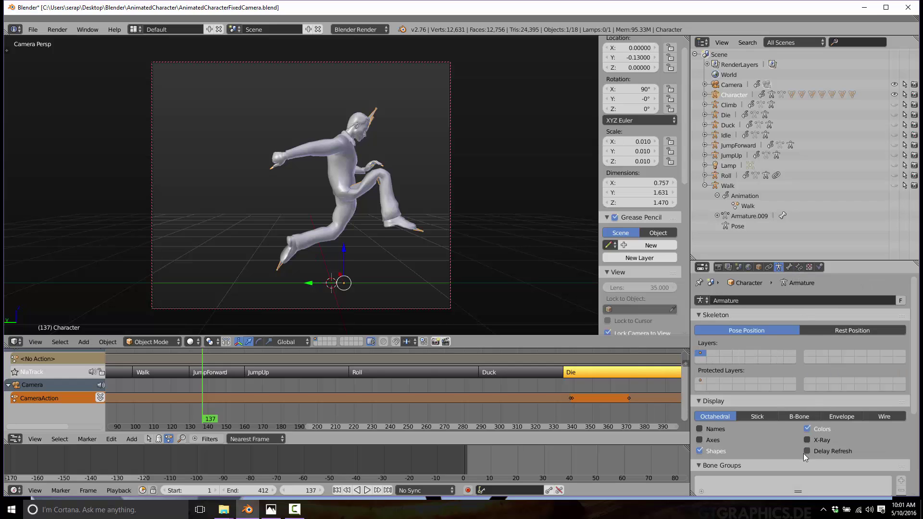
pyautogui.click(807, 439)
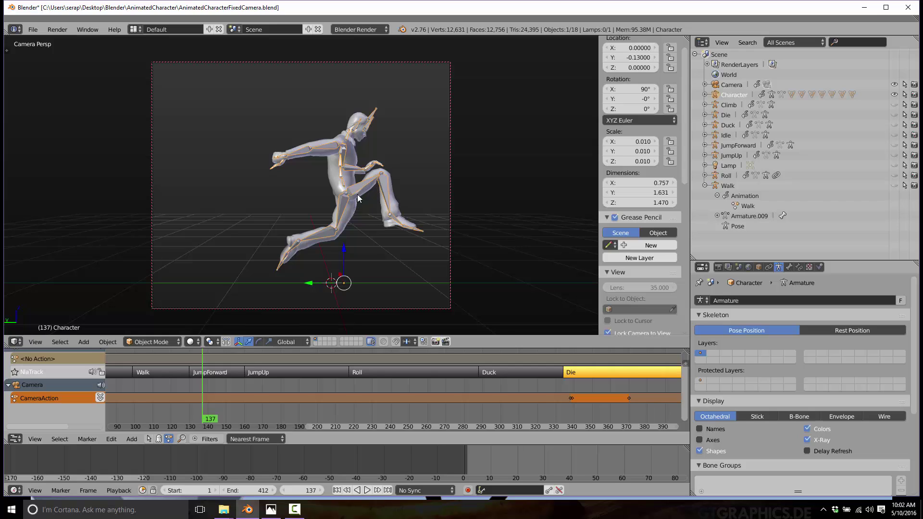
# Expand Character in the Outliner, select the Bottoms mesh, and scroll through its leg vertex groups.
pyautogui.click(705, 95)
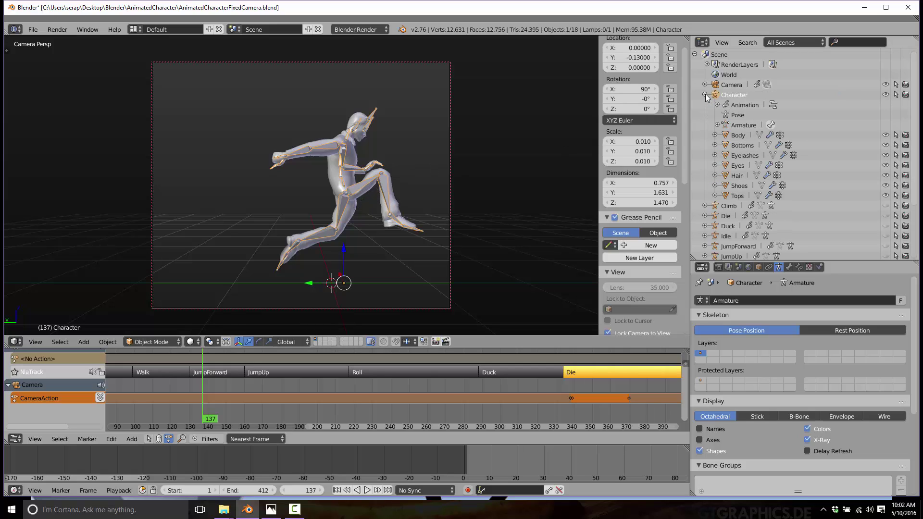
pyautogui.click(737, 146)
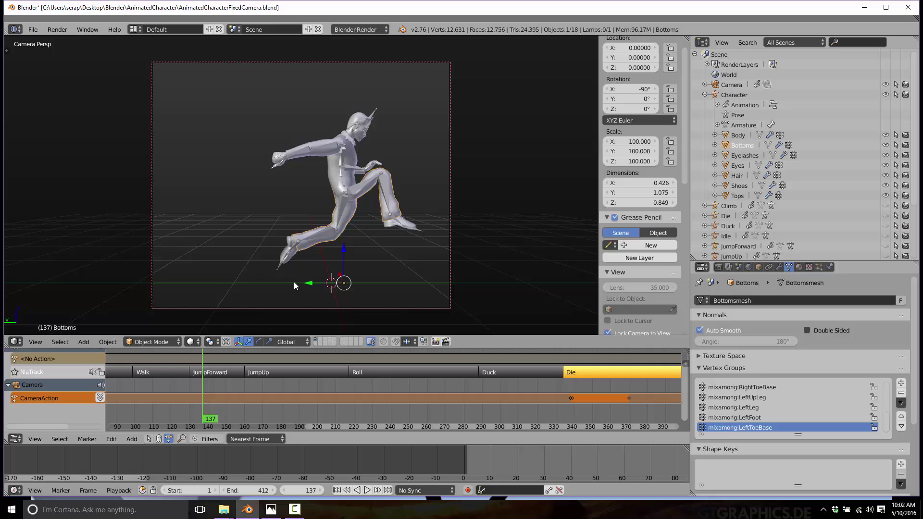
pyautogui.scroll(2, 760, 421)
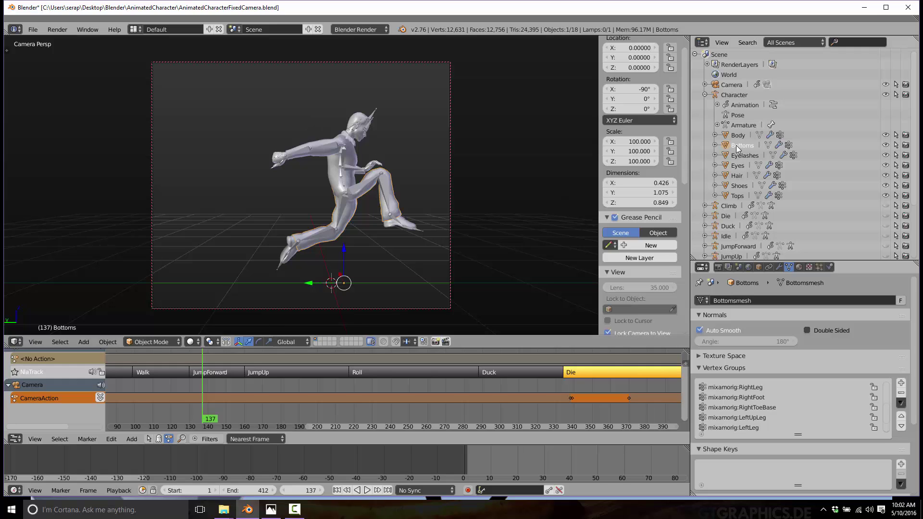
# Put the Bottoms mesh in Weight Paint mode with mixamorig:RightLeg as the active vertex group.
pyautogui.click(151, 342)
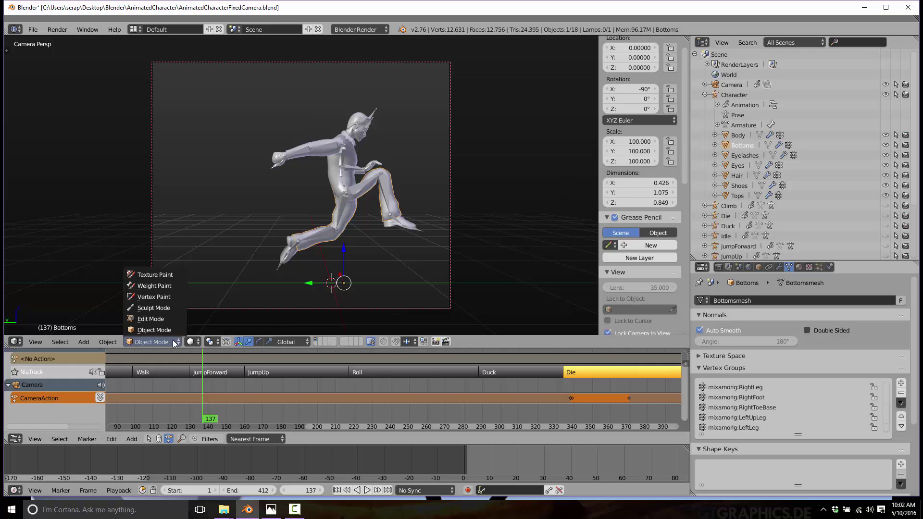
pyautogui.click(151, 322)
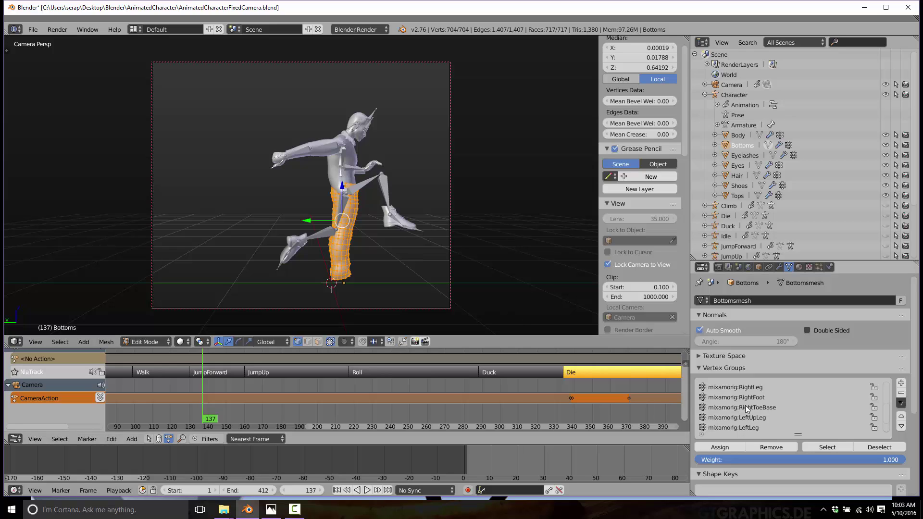
pyautogui.click(746, 388)
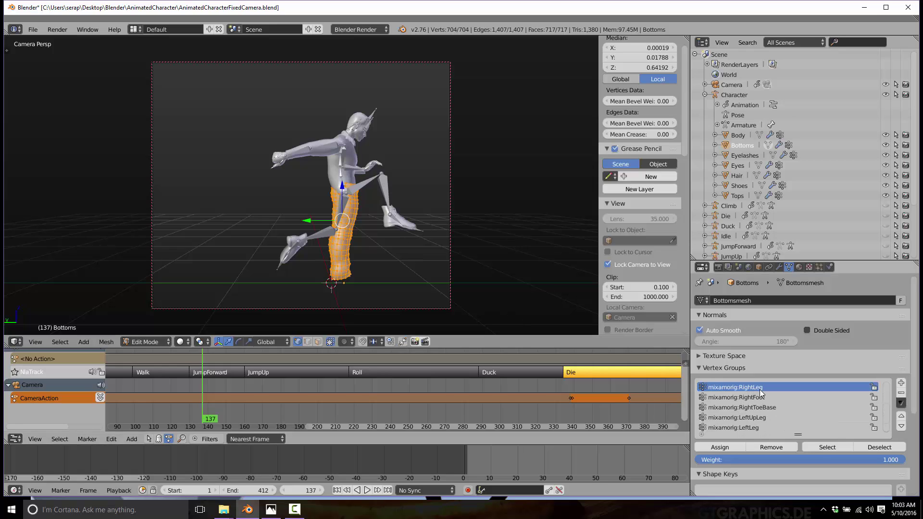
pyautogui.click(162, 342)
pyautogui.click(151, 286)
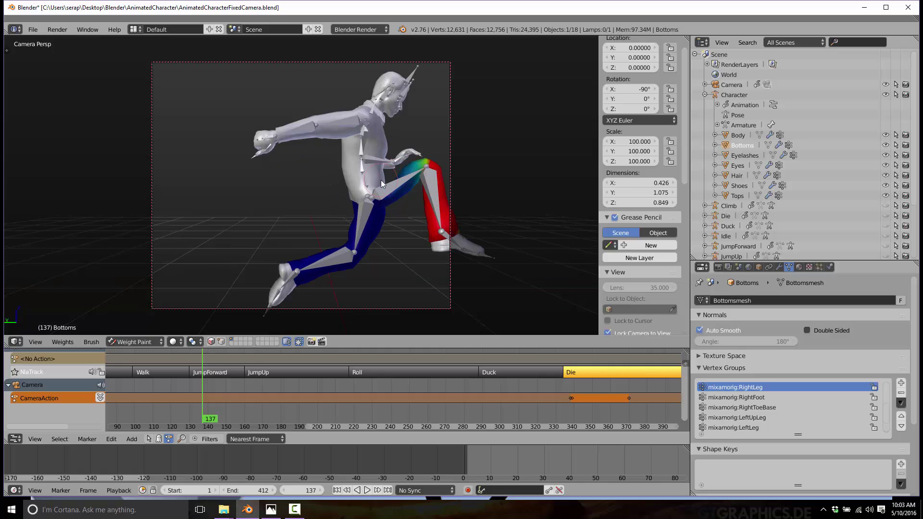
# View the legs from the side, compare RightUpLeg weights, then make mixamorig:RightLeg active.
pyautogui.press('KP_3')
pyautogui.scroll(3, 229, 201)
pyautogui.moveTo(230, 200); pyautogui.dragTo(354, 181, button='middle')
pyautogui.scroll(4, 353, 186)
pyautogui.scroll(2, 353, 187)
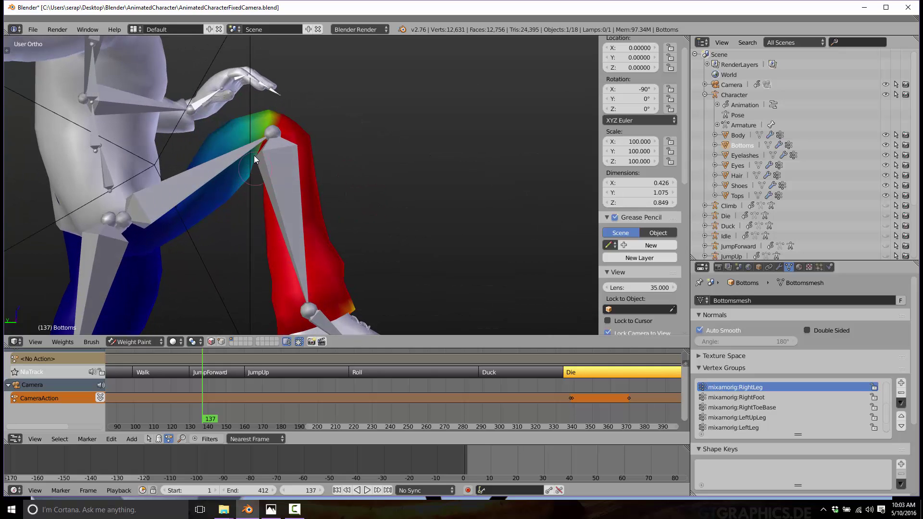
pyautogui.moveTo(434, 191); pyautogui.dragTo(351, 183, button='middle')
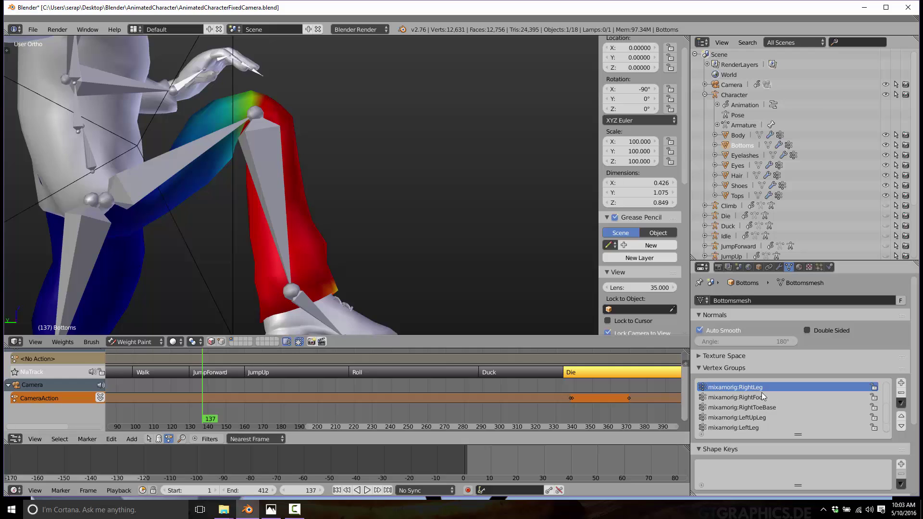
pyautogui.scroll(1, 750, 389)
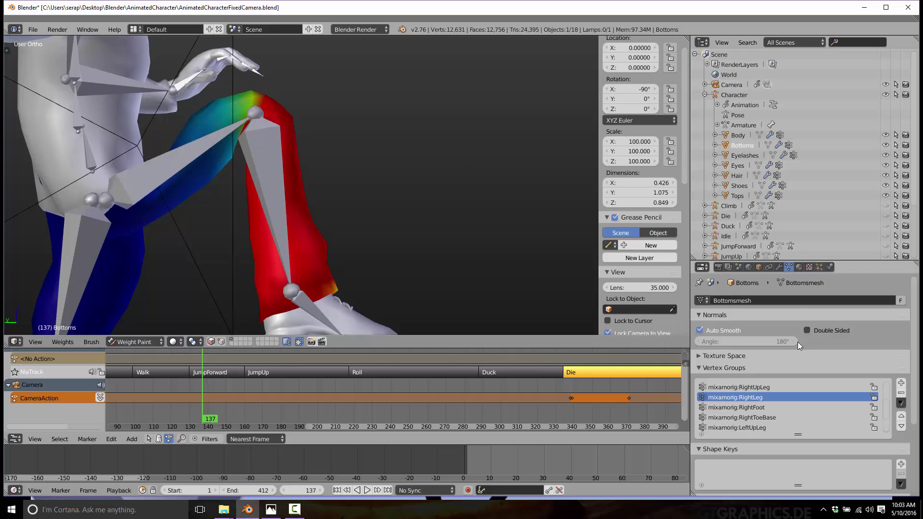
pyautogui.click(739, 389)
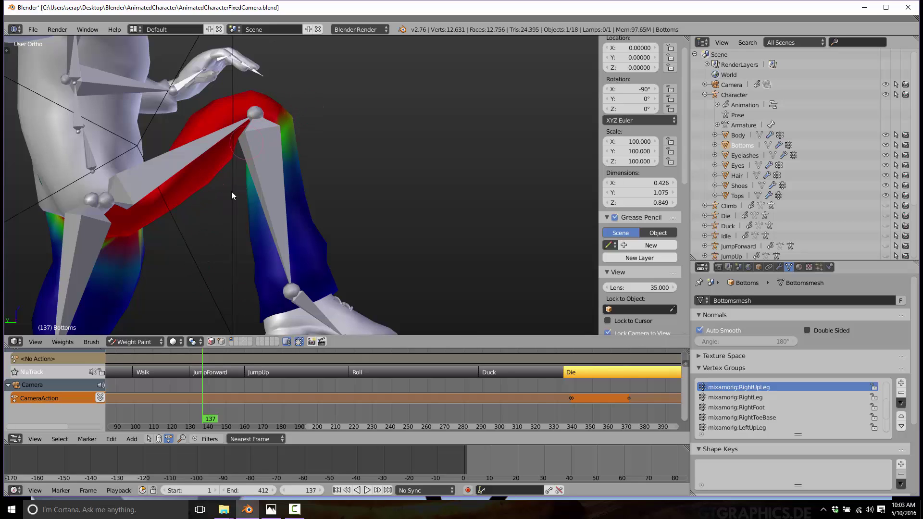
pyautogui.scroll(1, 749, 391)
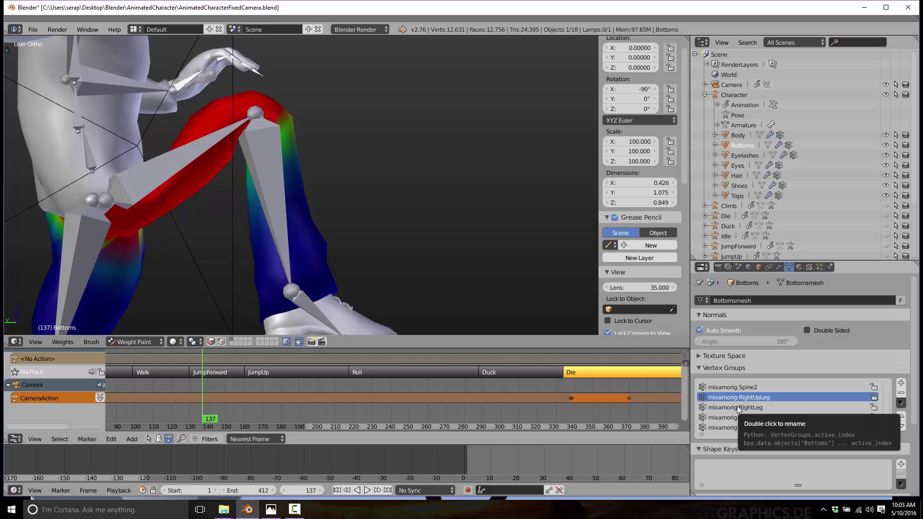
pyautogui.click(738, 407)
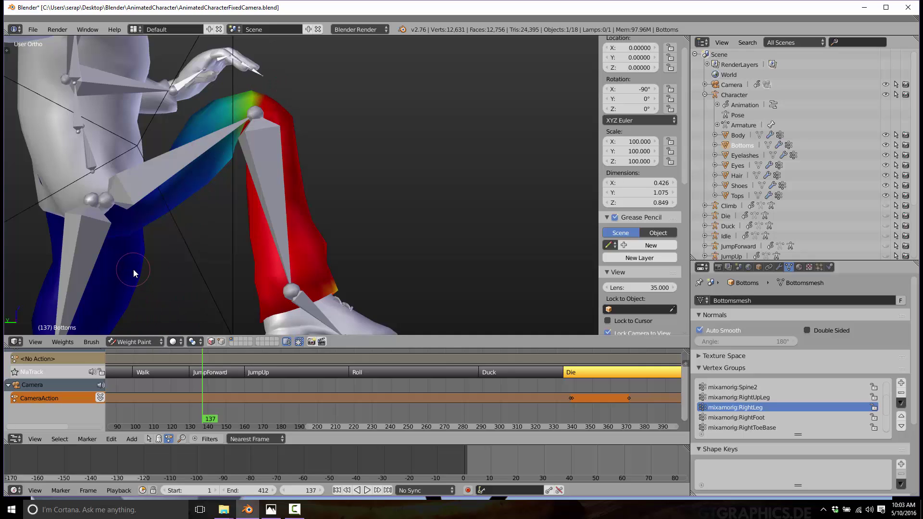
# Set brush weight to 0 and paint out the RightLeg weight above the right knee.
pyautogui.press('t')
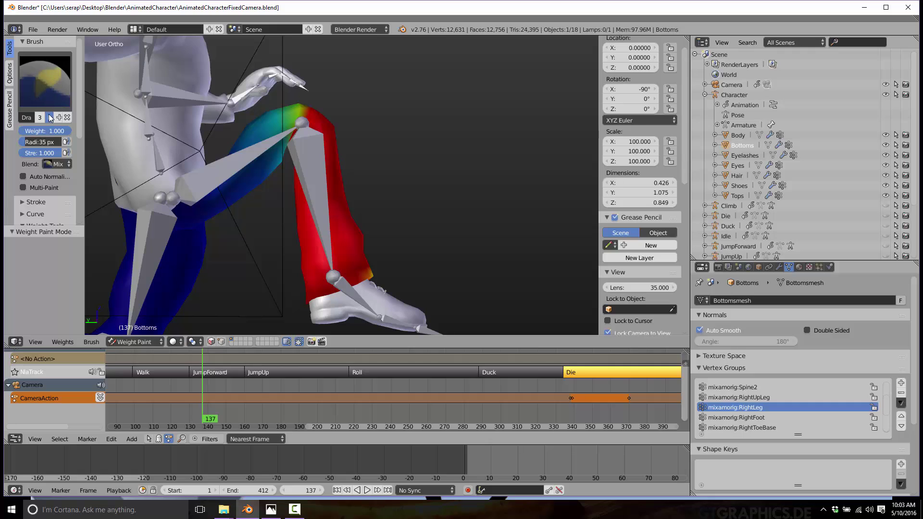
pyautogui.moveTo(62, 131); pyautogui.dragTo(29, 131)
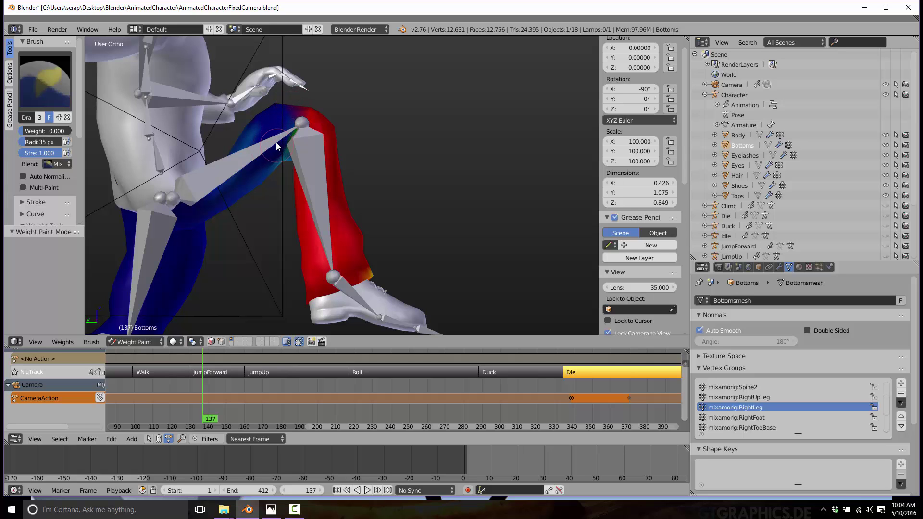
pyautogui.moveTo(266, 113); pyautogui.dragTo(245, 216, button='middle')
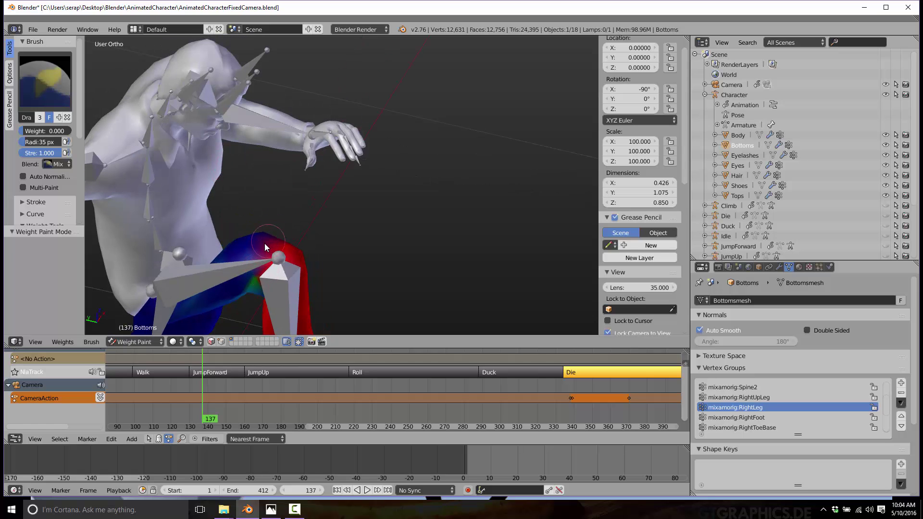
pyautogui.moveTo(295, 236); pyautogui.dragTo(336, 146, button='middle')
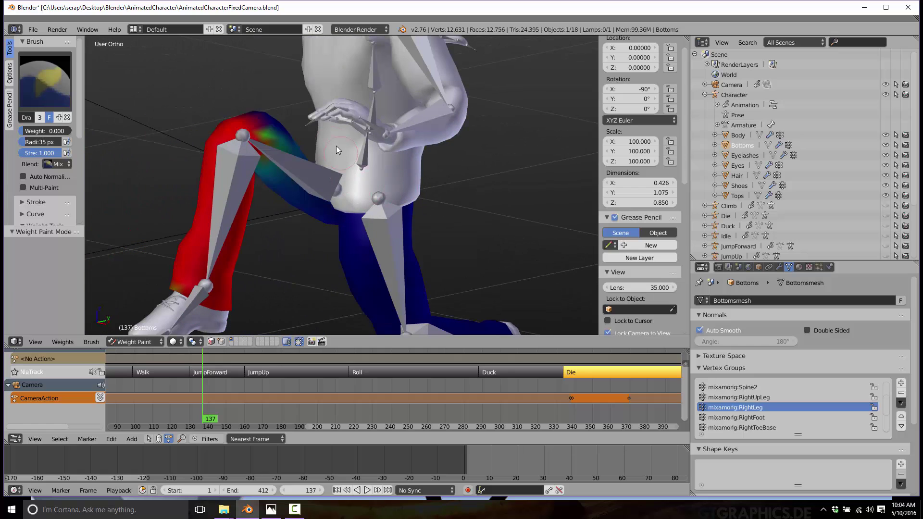
pyautogui.moveTo(264, 120); pyautogui.dragTo(274, 143)
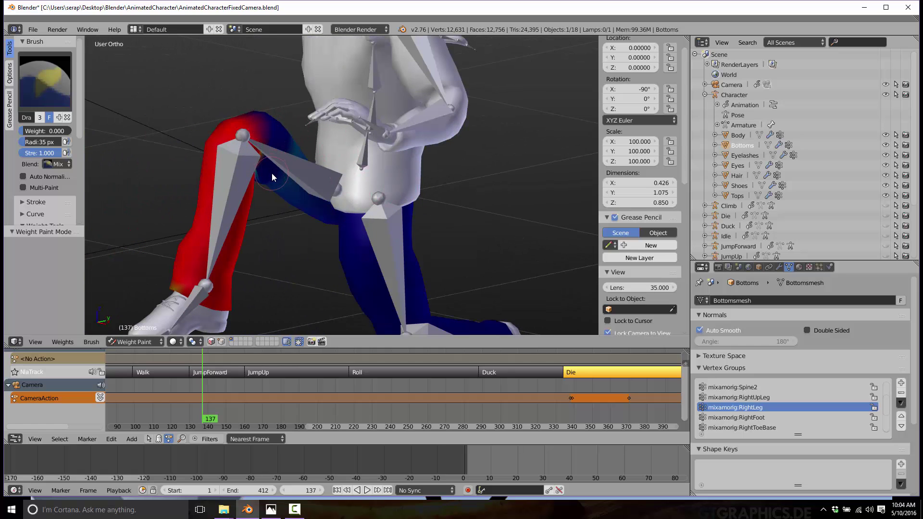
pyautogui.moveTo(276, 172); pyautogui.dragTo(240, 143, button='middle')
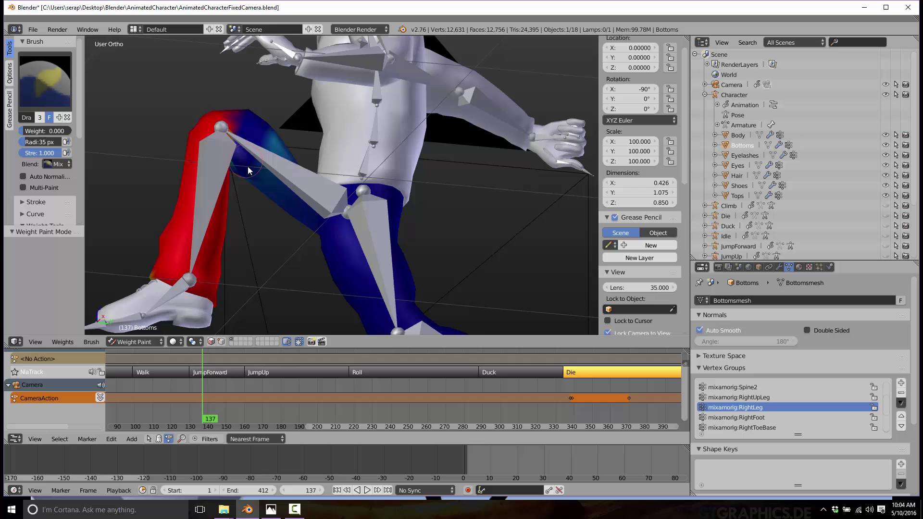
pyautogui.moveTo(255, 183); pyautogui.dragTo(432, 186, button='middle')
pyautogui.moveTo(443, 135); pyautogui.dragTo(443, 117)
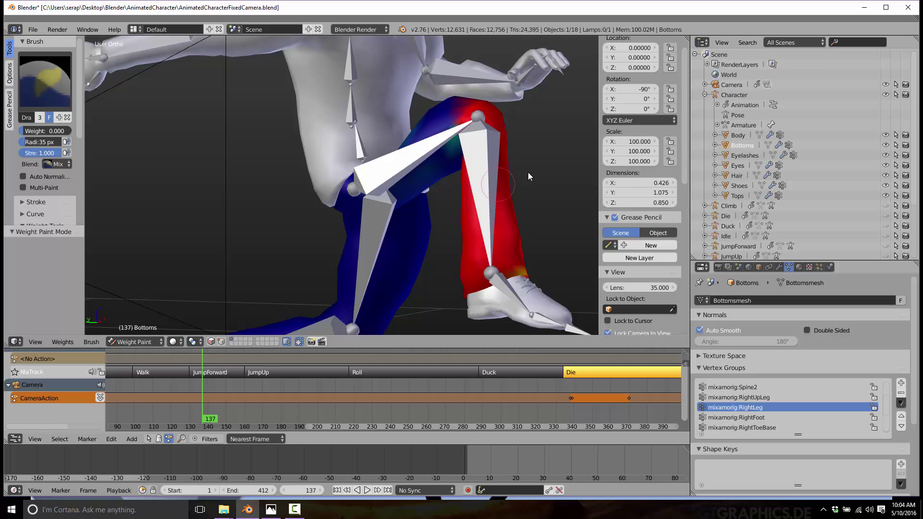
pyautogui.moveTo(528, 172); pyautogui.dragTo(223, 154, button='middle')
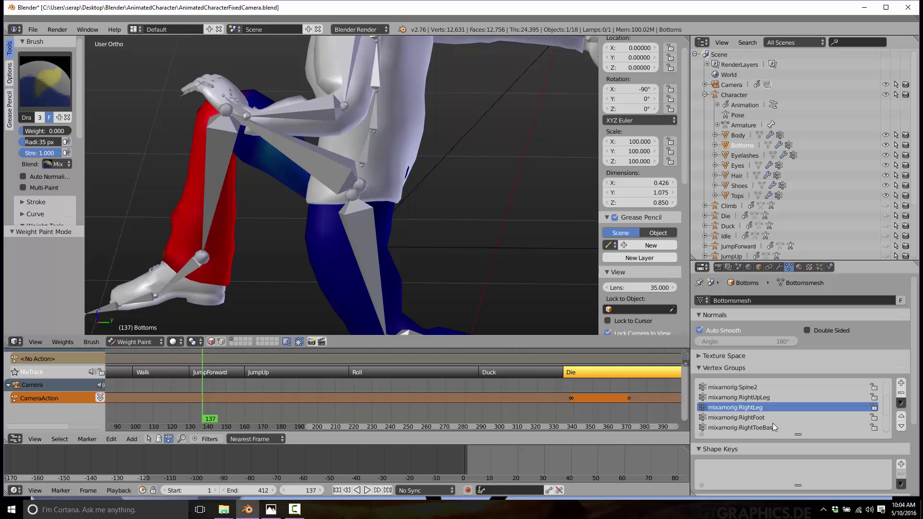
# Make mixamorig:LeftLeg the active group, view the left knee, and set brush weight to 1.000.
pyautogui.scroll(3, 746, 408)
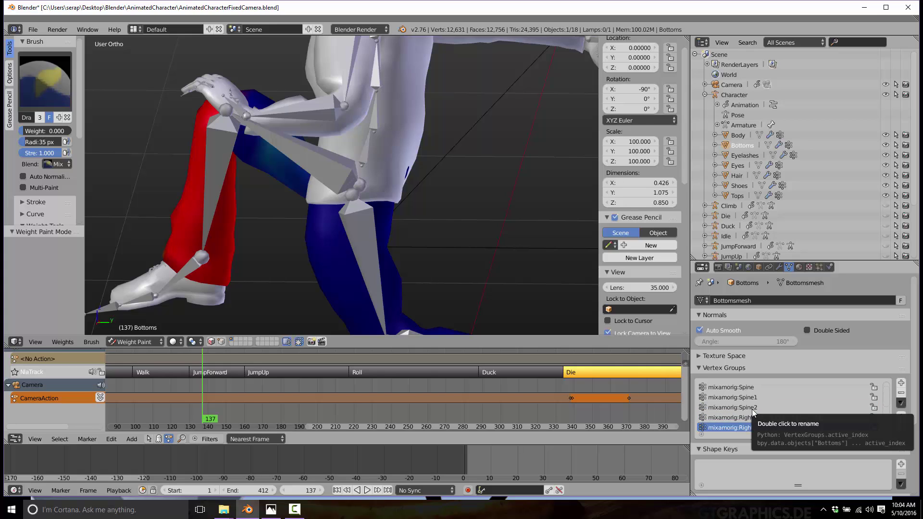
pyautogui.scroll(-5, 753, 409)
pyautogui.click(739, 421)
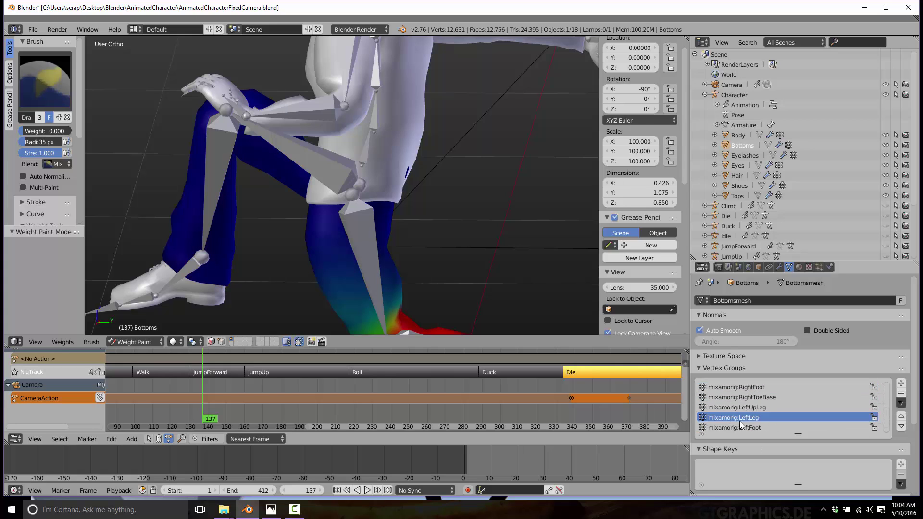
pyautogui.moveTo(315, 238); pyautogui.dragTo(417, 176, button='middle')
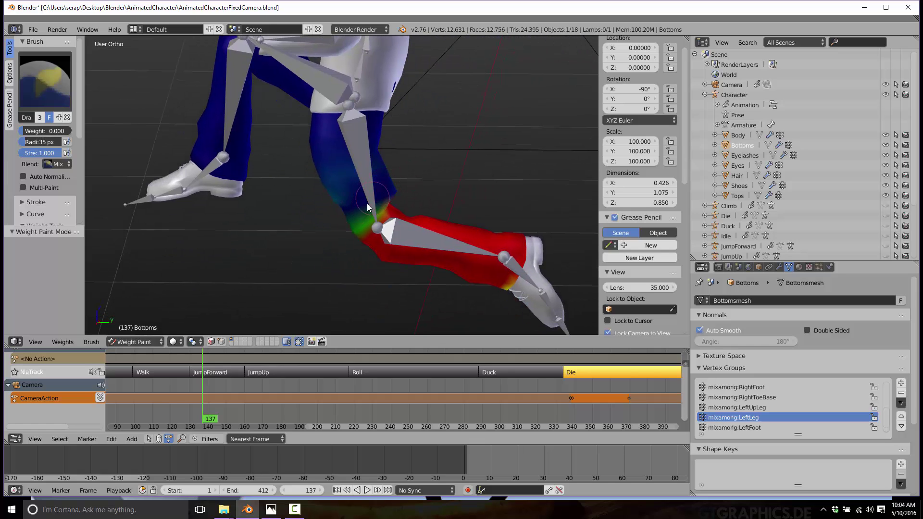
pyautogui.moveTo(379, 216); pyautogui.dragTo(322, 252, button='middle')
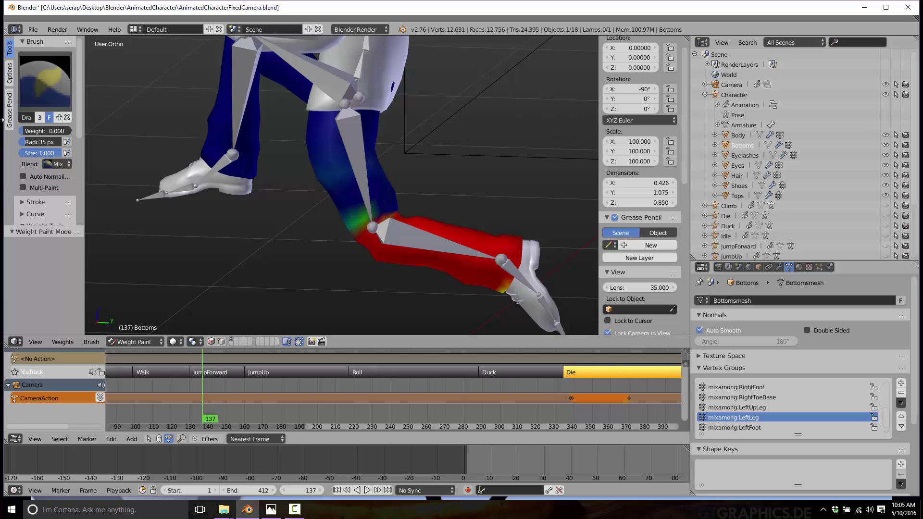
pyautogui.moveTo(33, 131); pyautogui.dragTo(72, 131)
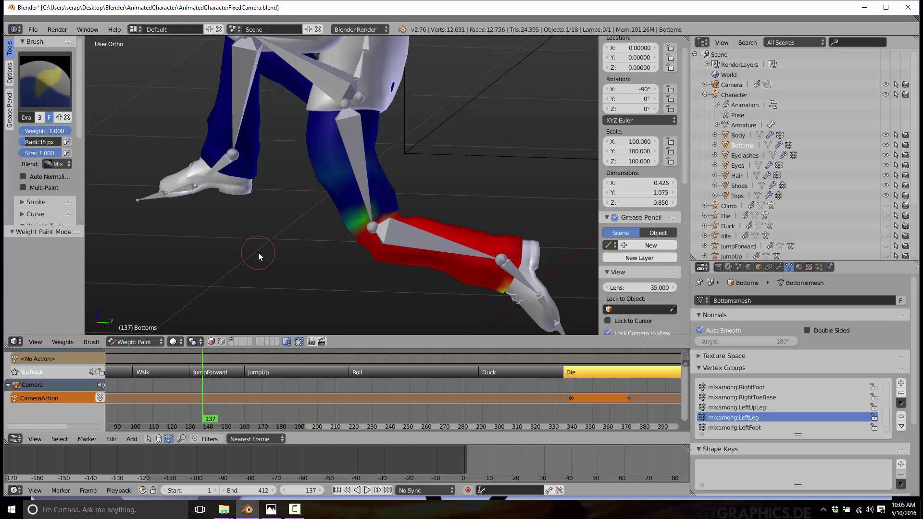
# Look through the scene camera and play the animation.
pyautogui.press('KP_0')
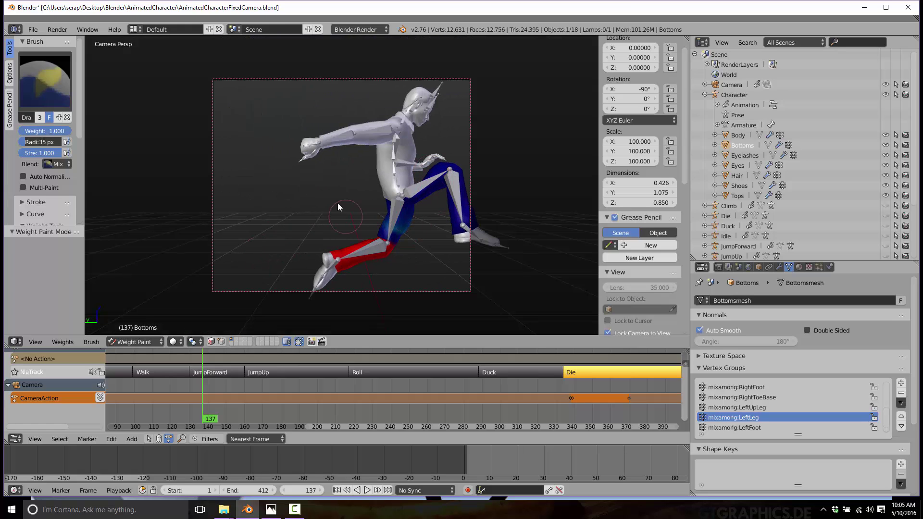
pyautogui.click(366, 492)
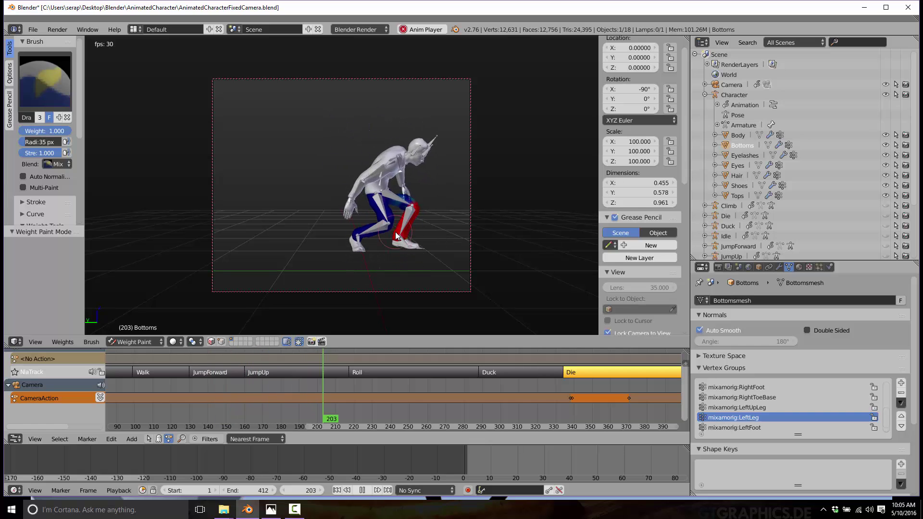
# Restart playback near frame 117, stop it, and scrub back to frame 137.
pyautogui.click(164, 370)
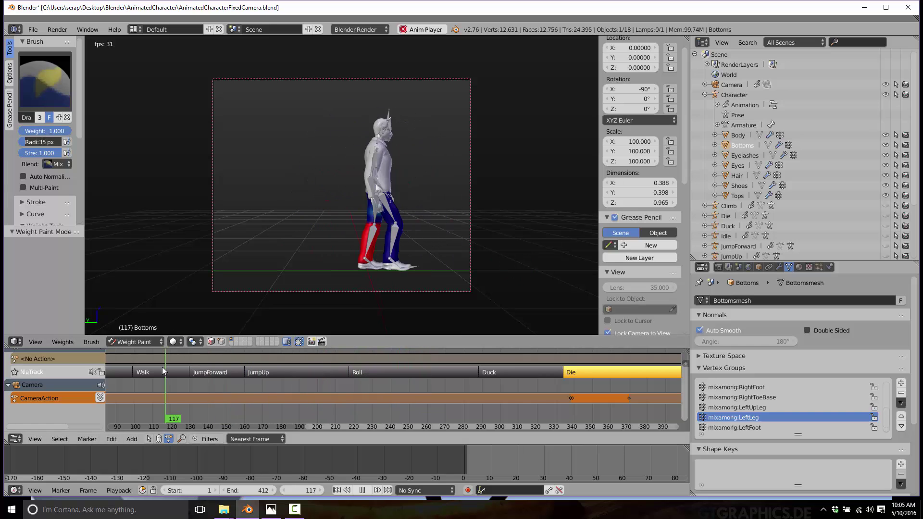
pyautogui.hotkey('alt', 'a')
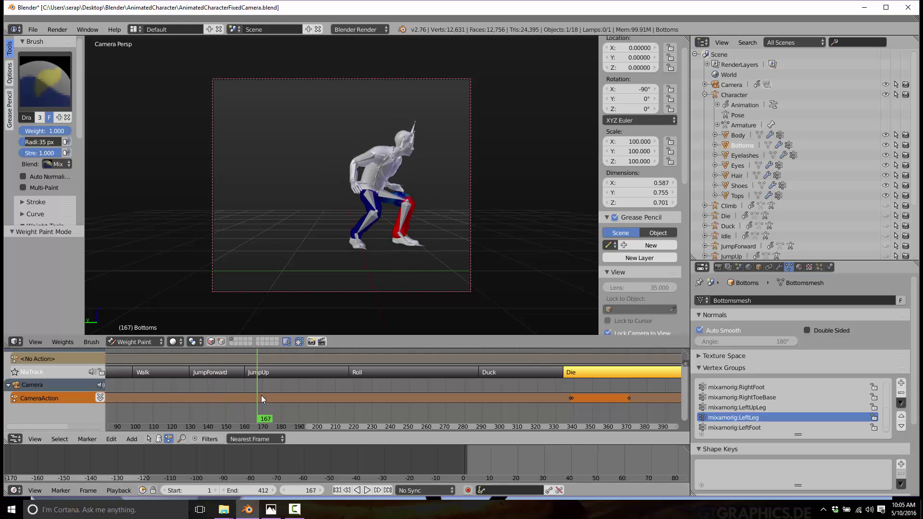
pyautogui.moveTo(246, 349); pyautogui.dragTo(203, 362)
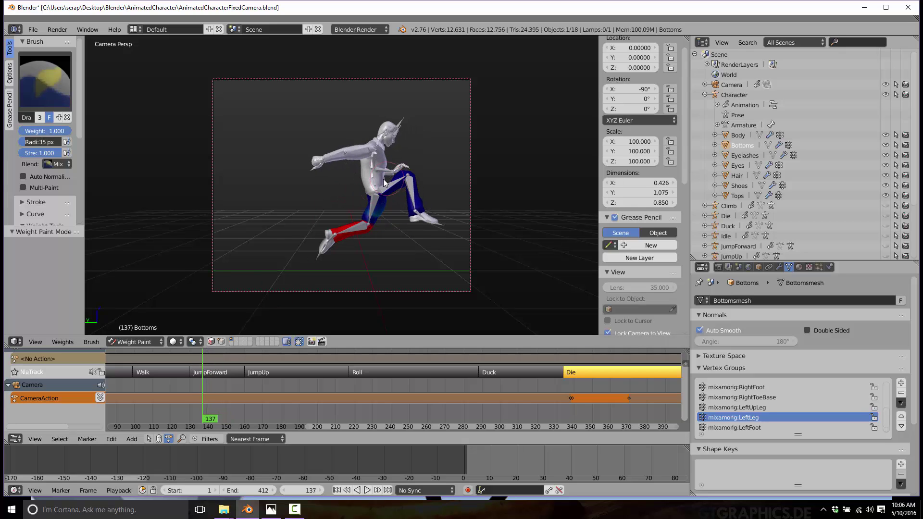